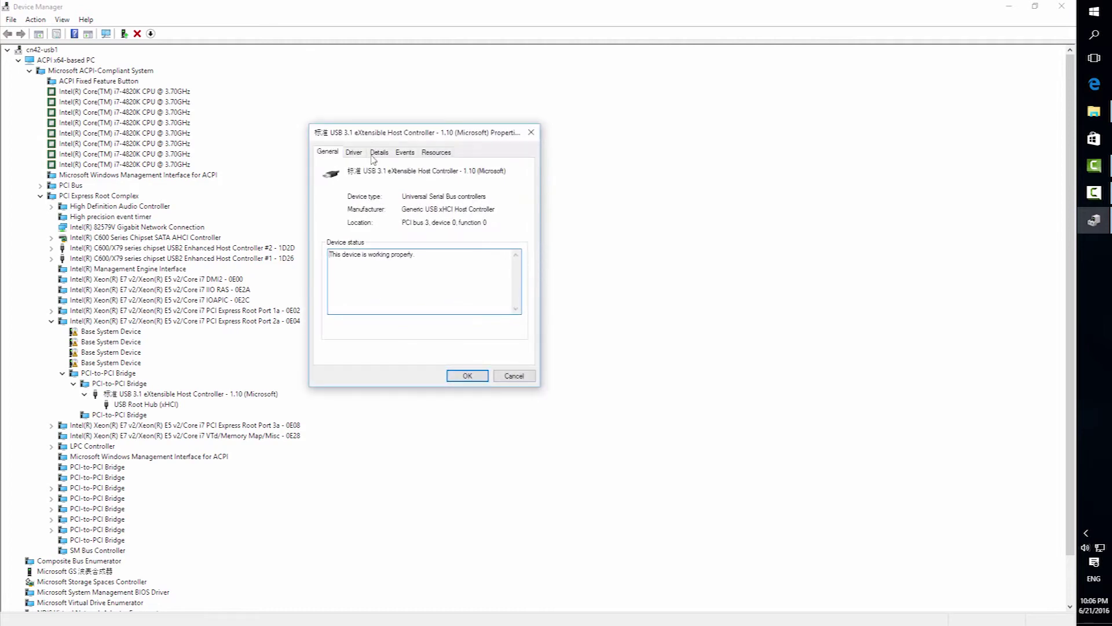
Read the USB 3.1 host controller's Hardware Ids on its Details tab, then close its properties.
left_click(378, 153)
left_click(369, 208)
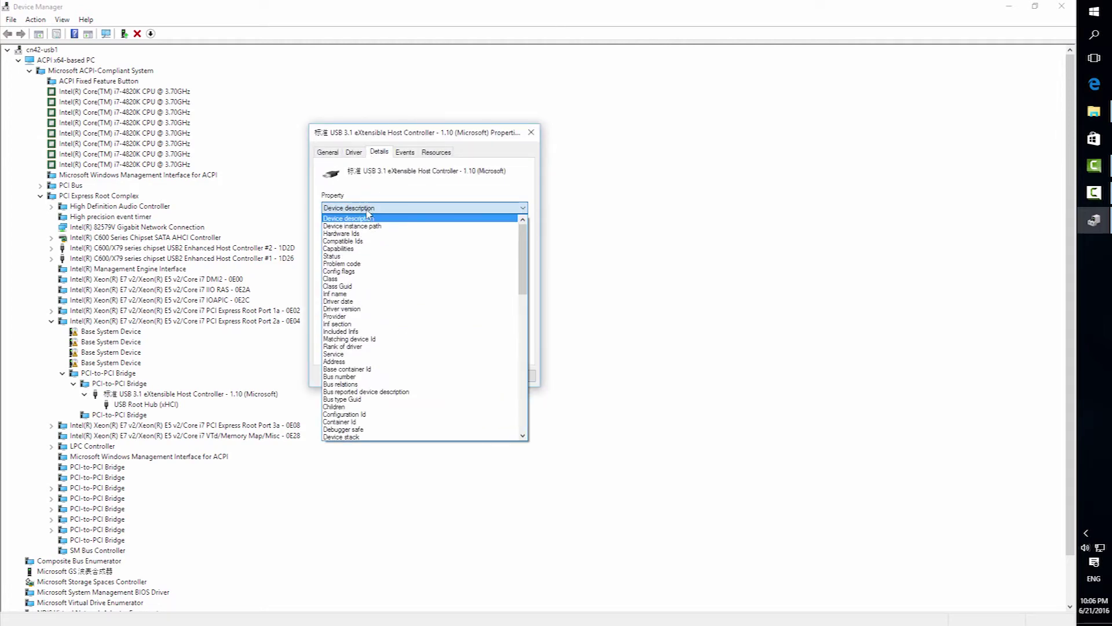
left_click(365, 233)
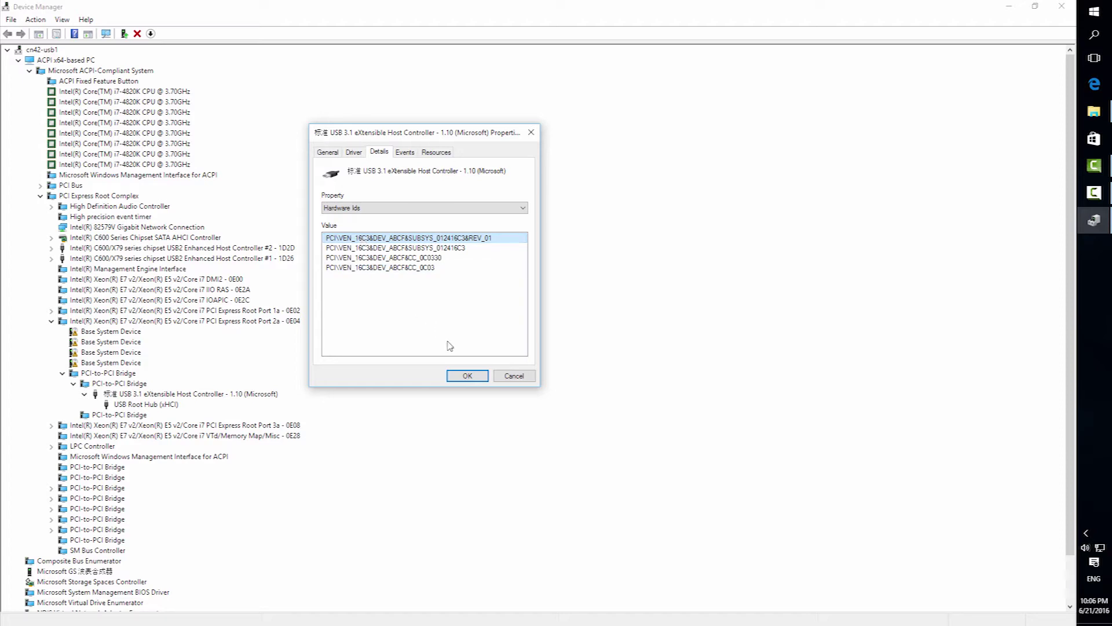
left_click(468, 375)
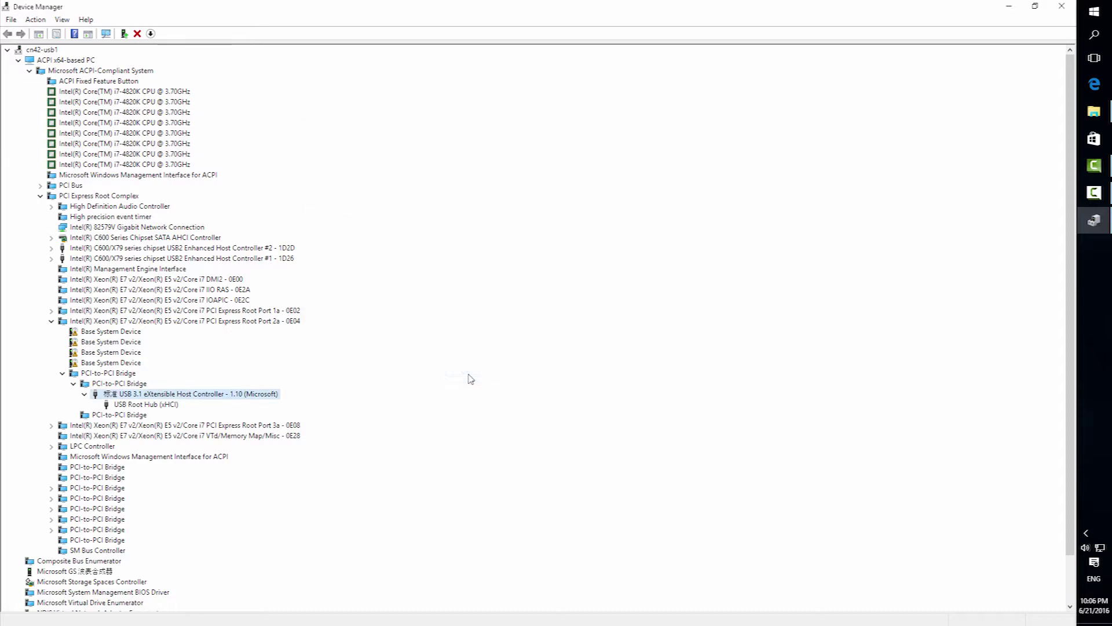
key("super+e")
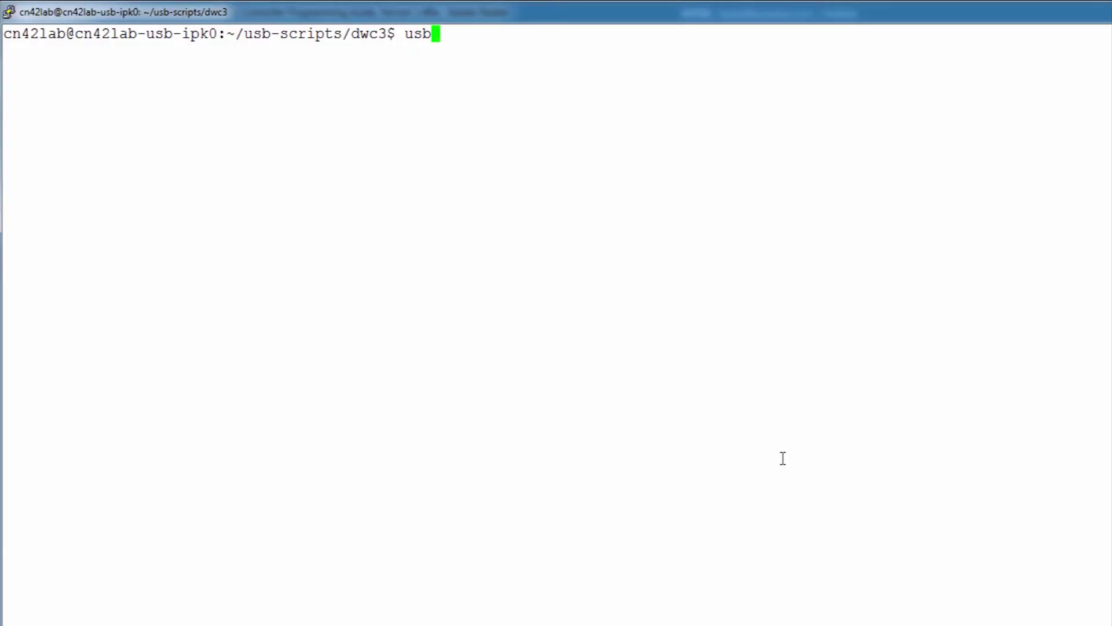
Run usb31info to report the driver status, link state and connection speed.
key("Return")
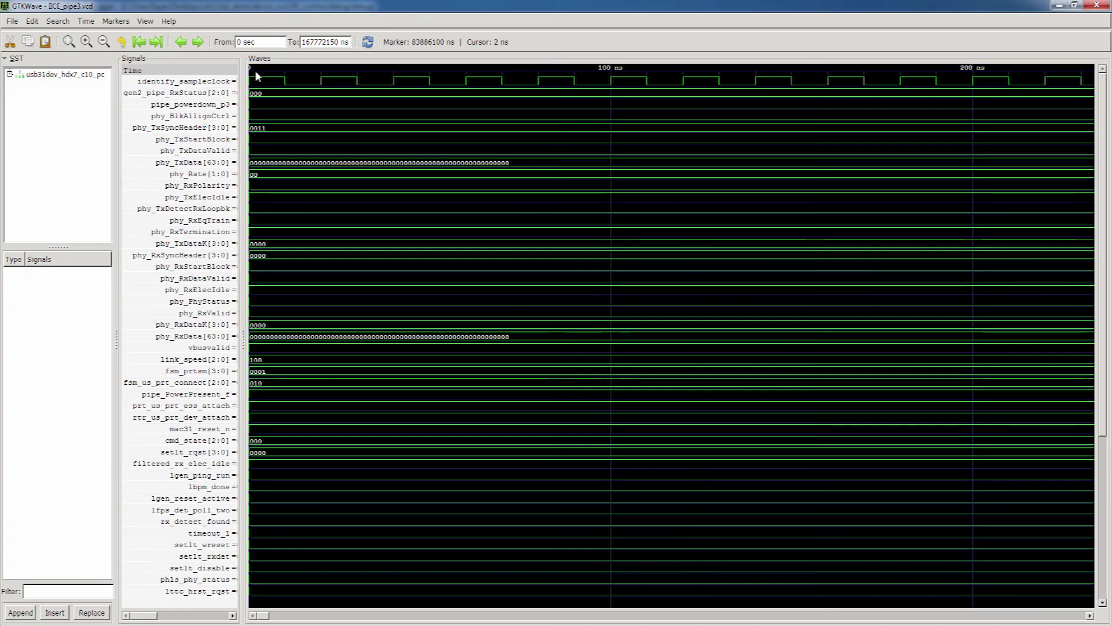
Zoom to fit, widen the Signals pane, set all signals to Hex, and select ltdb_link_state[3:0].
left_click(69, 42)
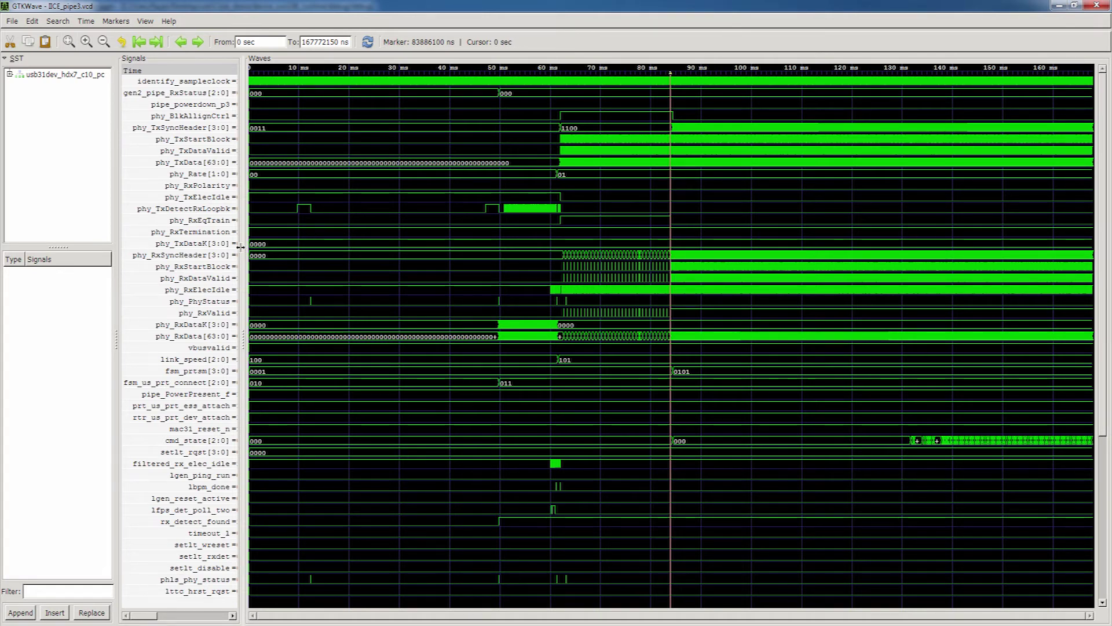
left_click_drag(242, 249, 292, 253)
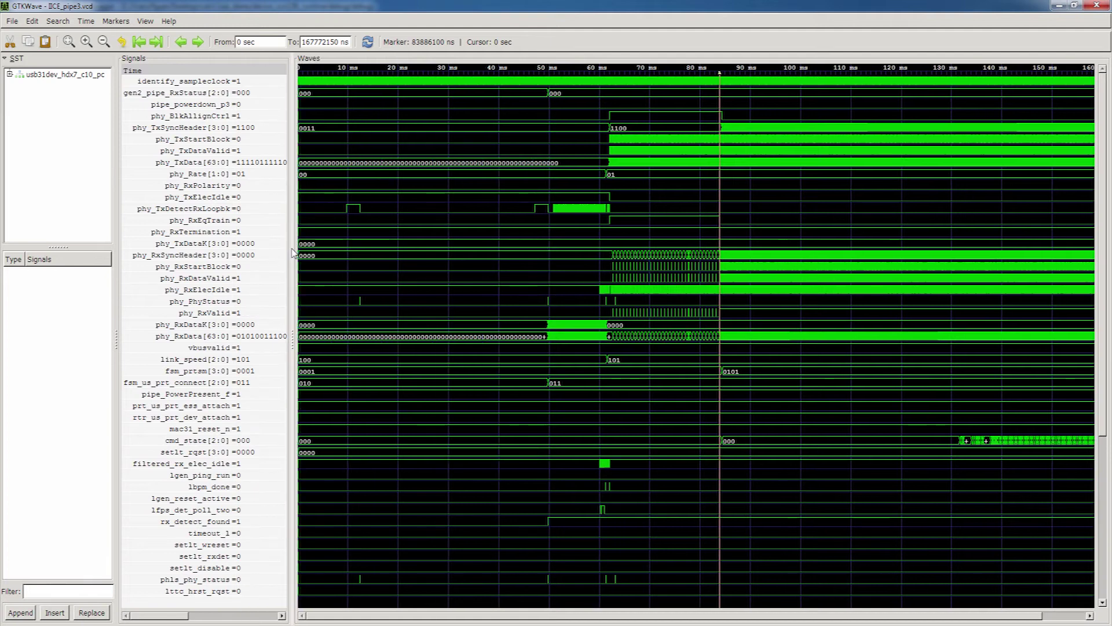
key("ctrl+a")
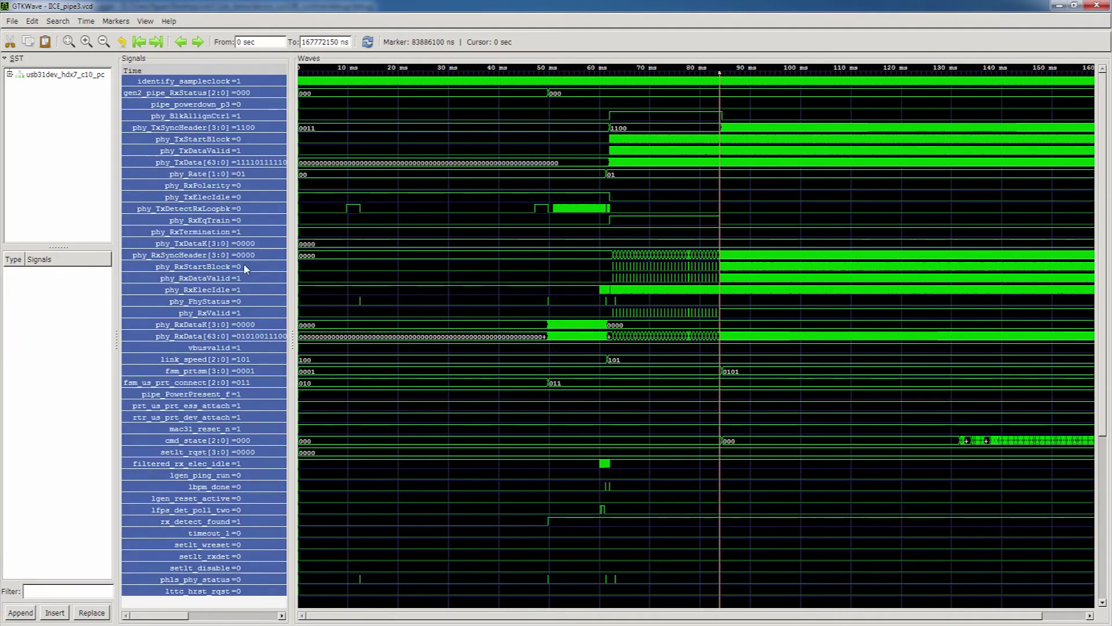
right_click(244, 263)
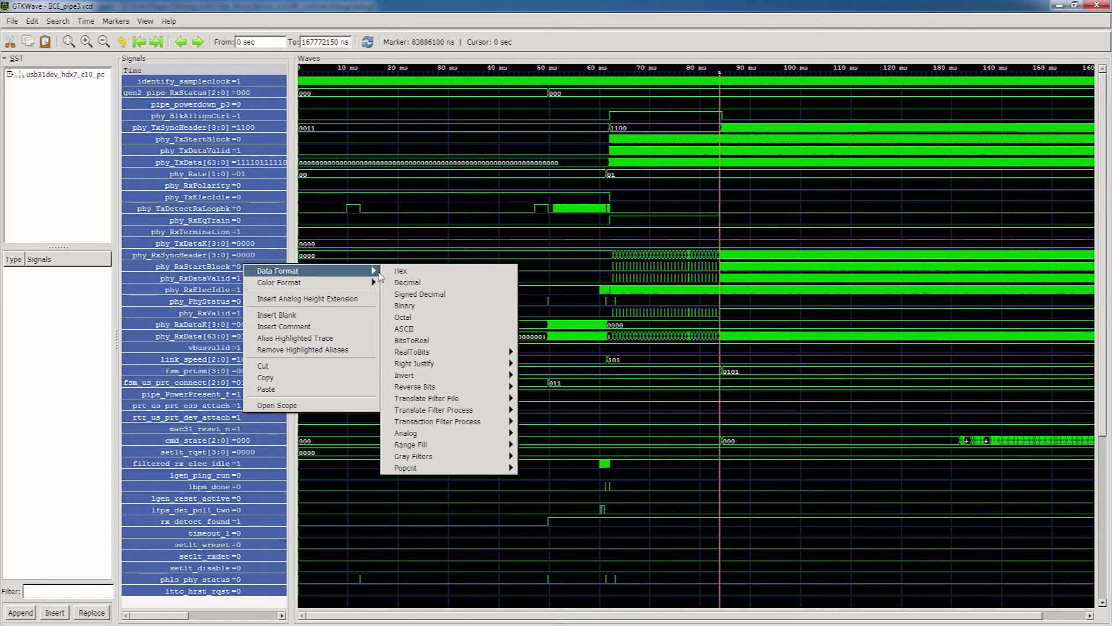
left_click(400, 271)
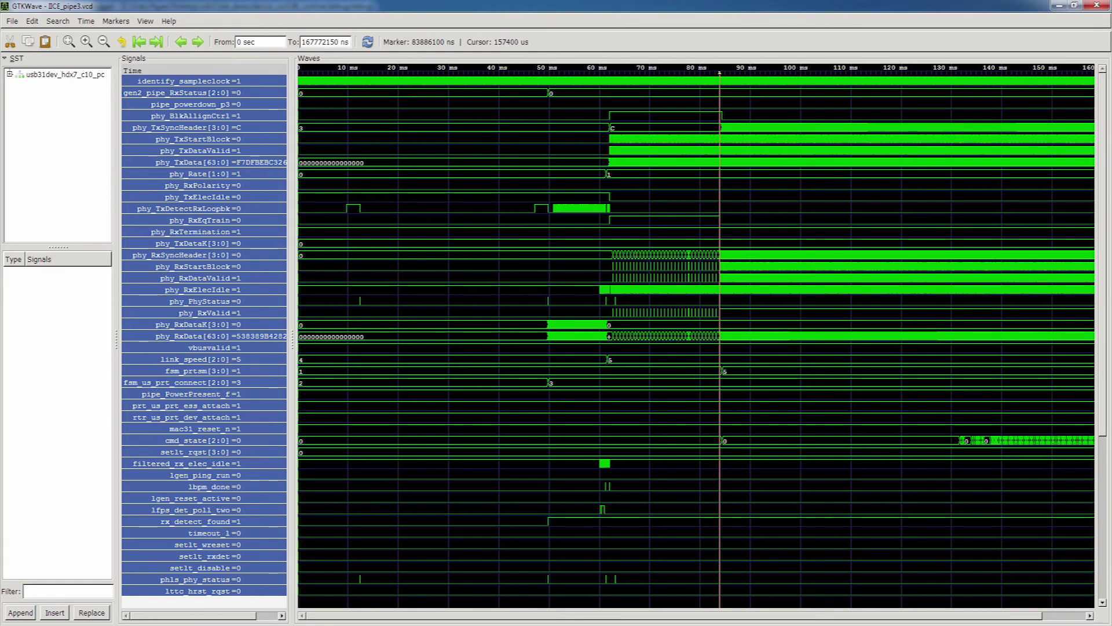
left_click(1102, 450)
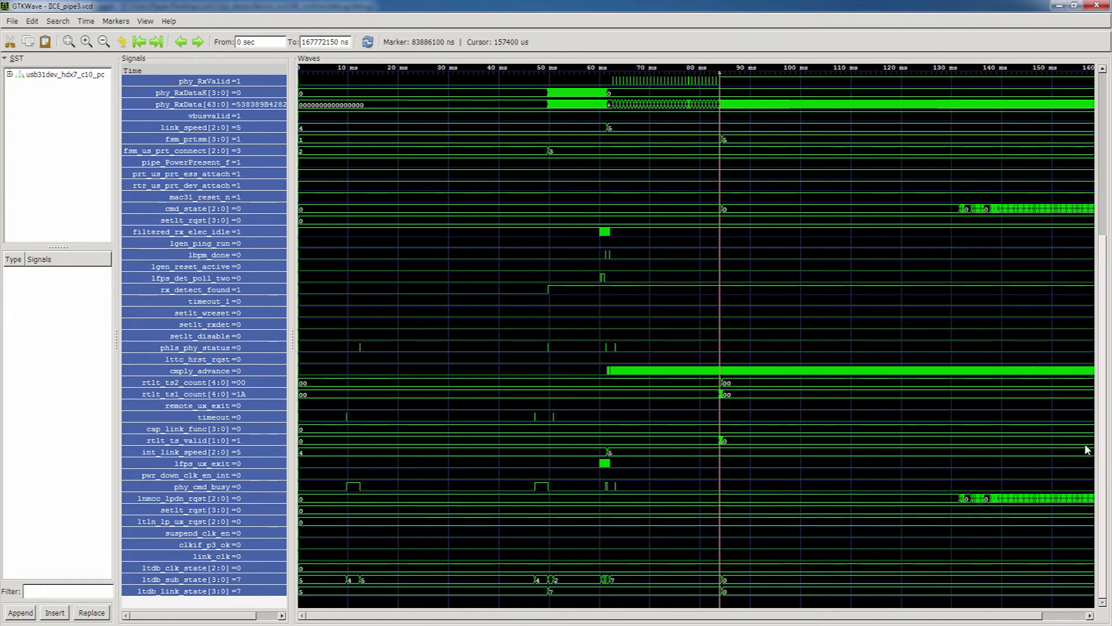
left_click(223, 592)
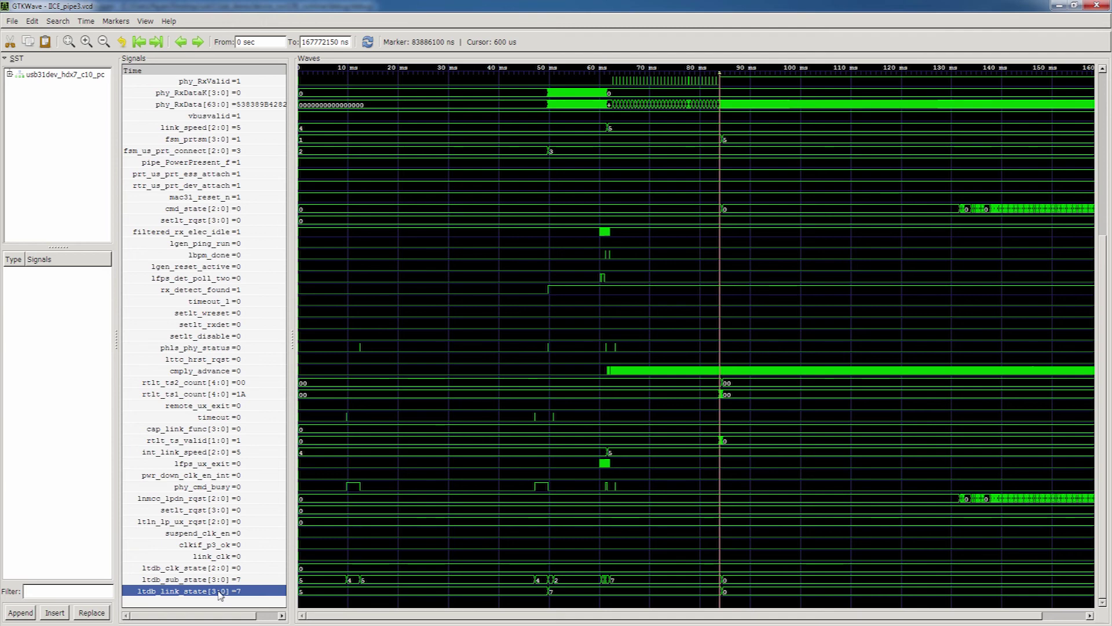